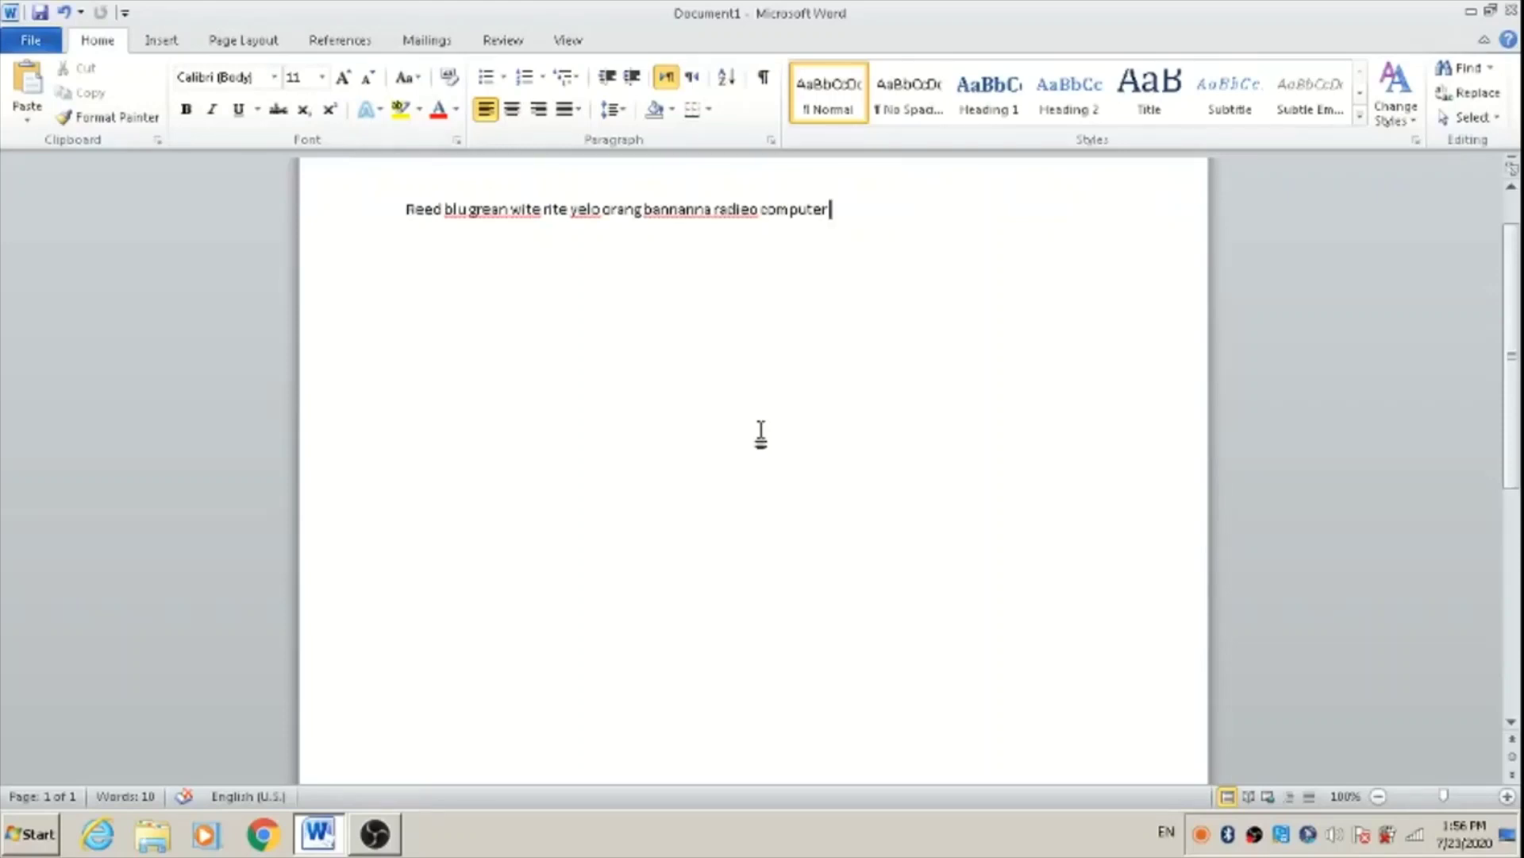
Launch the spelling and grammar check with F7 so 'blu' is flagged with the suggestion 'blue'
{"action": "key", "text": "F7"}
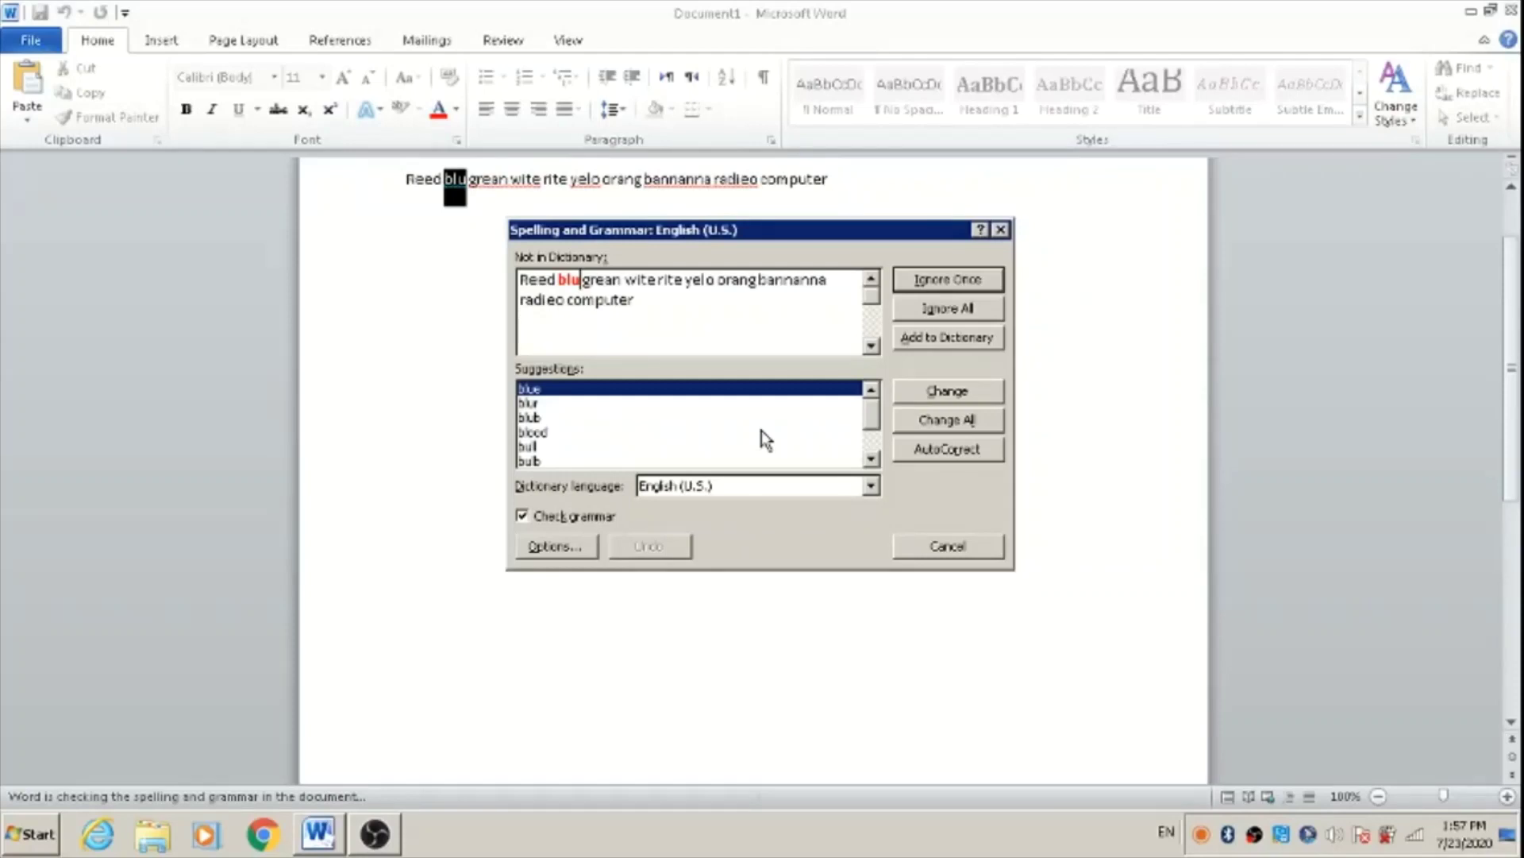
Accept the suggested fixes: blu to blue, grean to green, and wite to white
{"action": "key", "text": "Tab"}
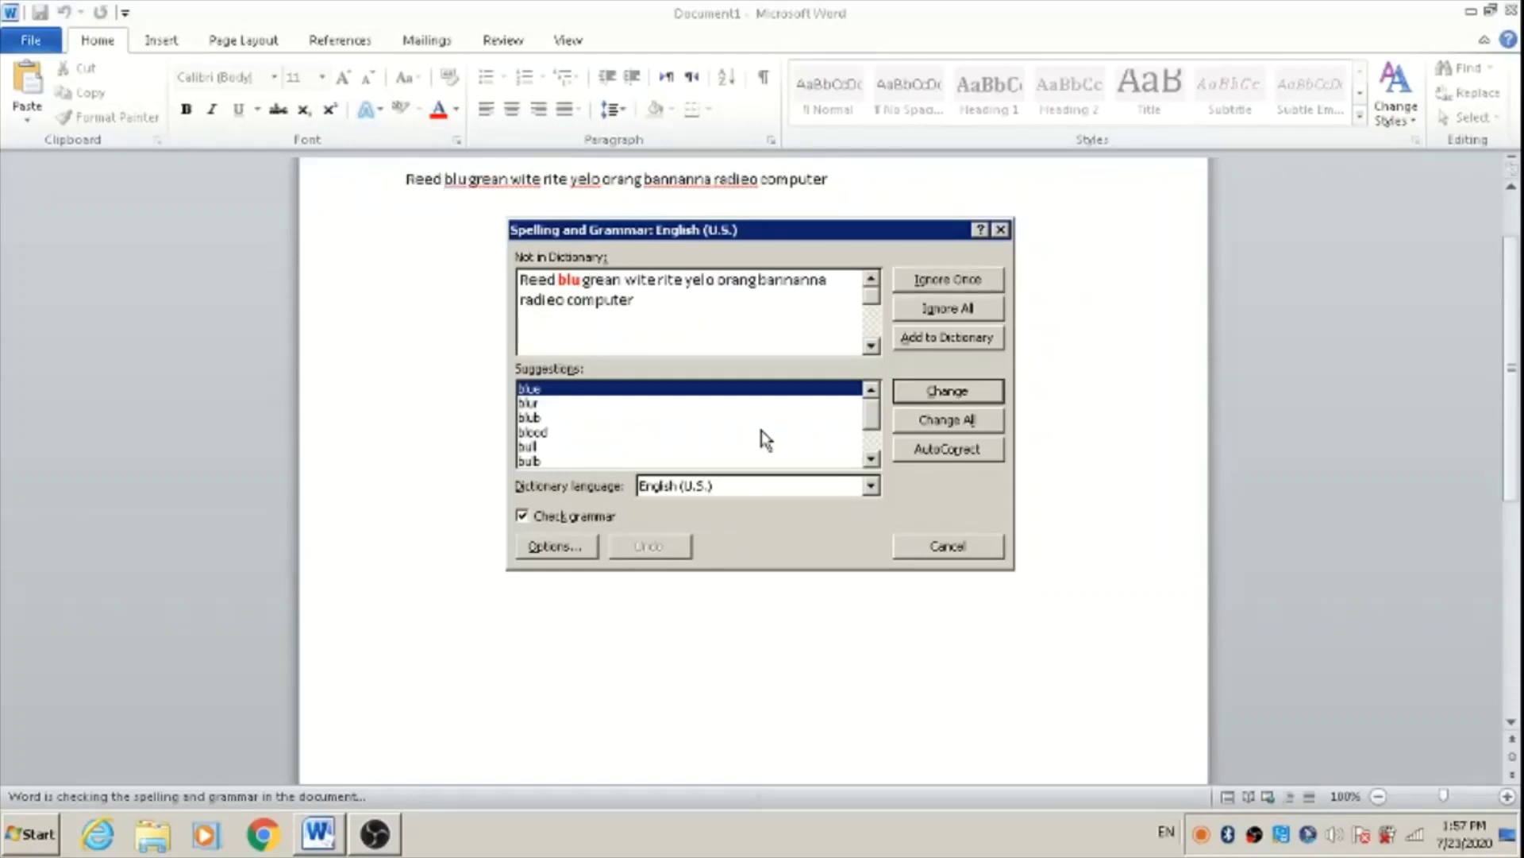
{"action": "key", "text": "Return"}
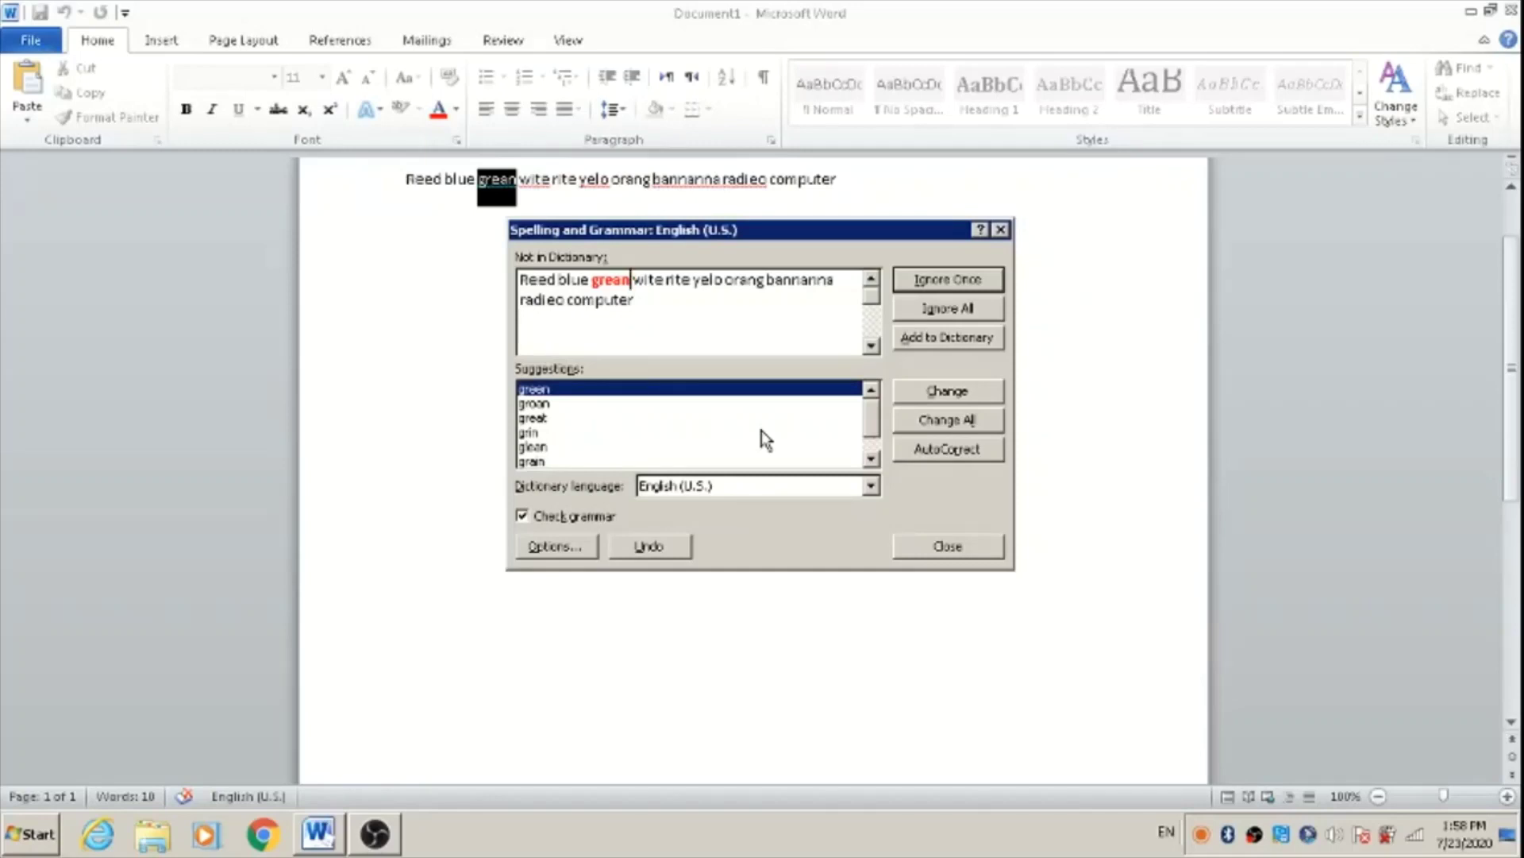
{"action": "key", "text": "alt+c"}
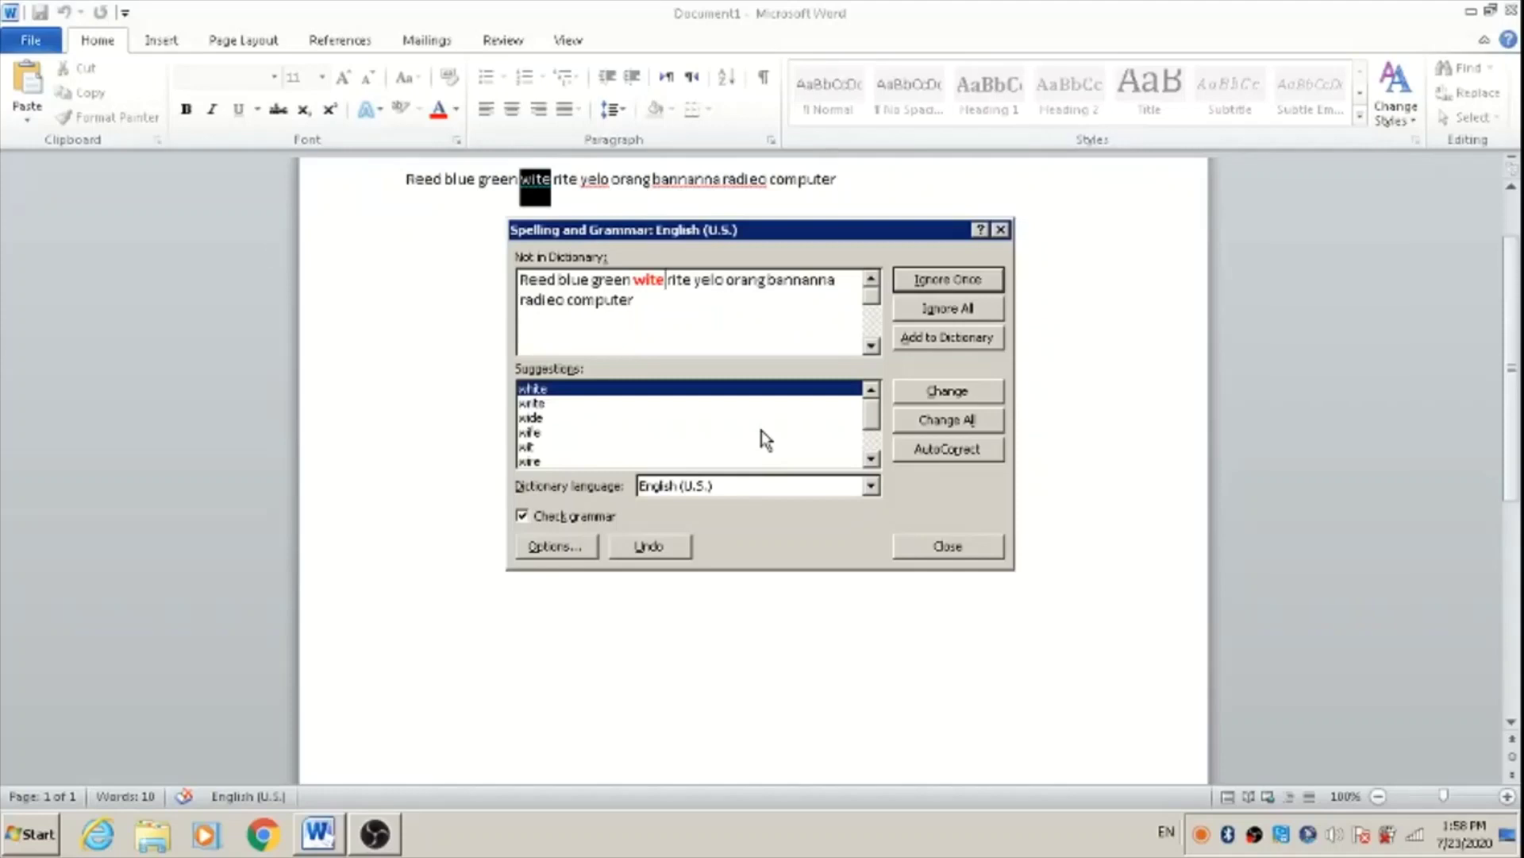
{"action": "key", "text": "Return"}
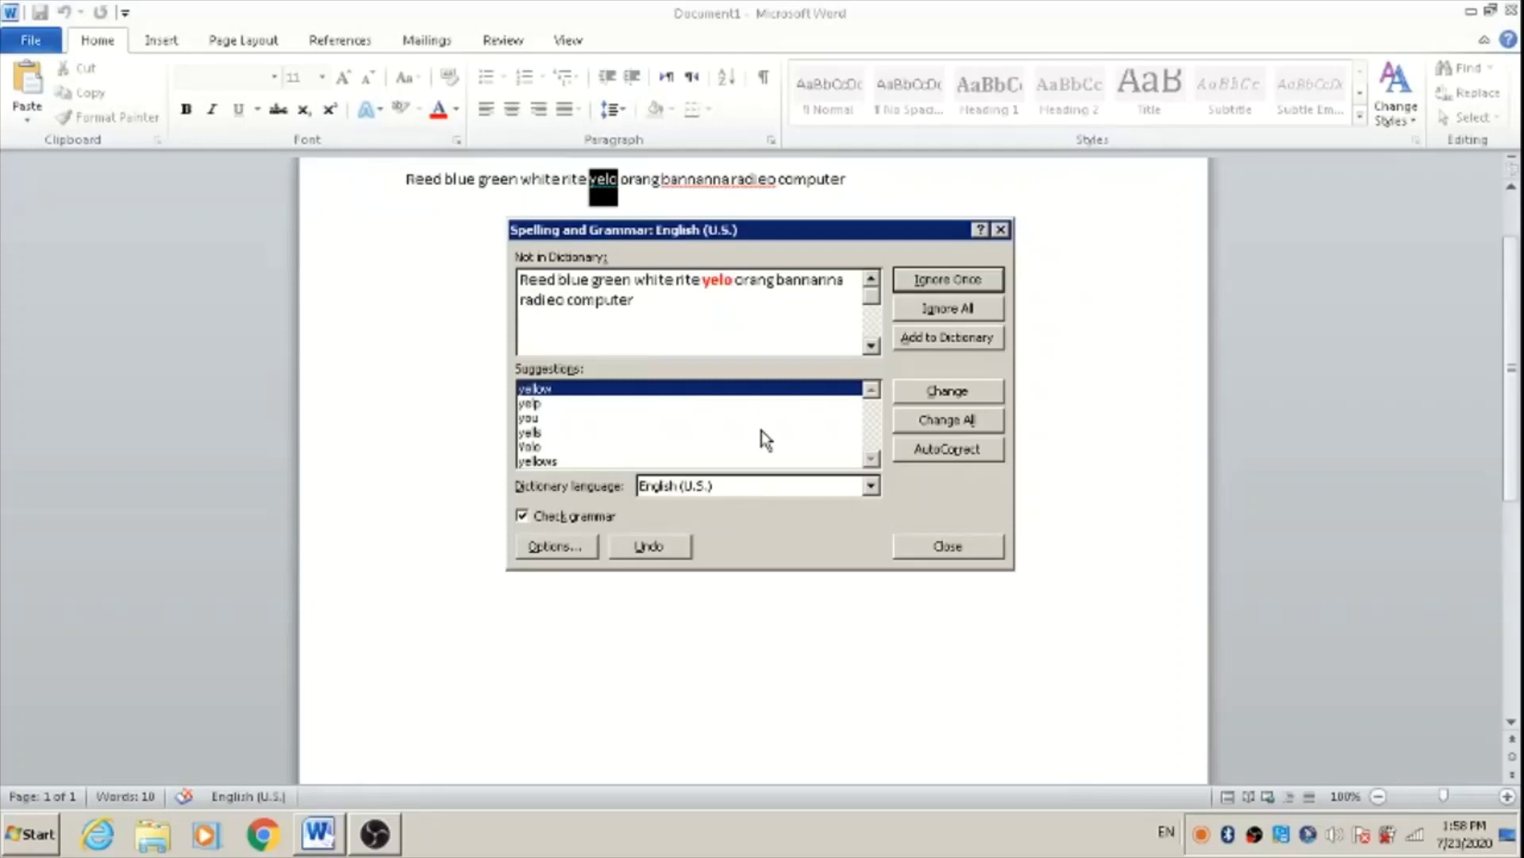
Change yelo to yellow, bannanna to banana and radieo to radio, completing the check
{"action": "key", "text": "alt+c"}
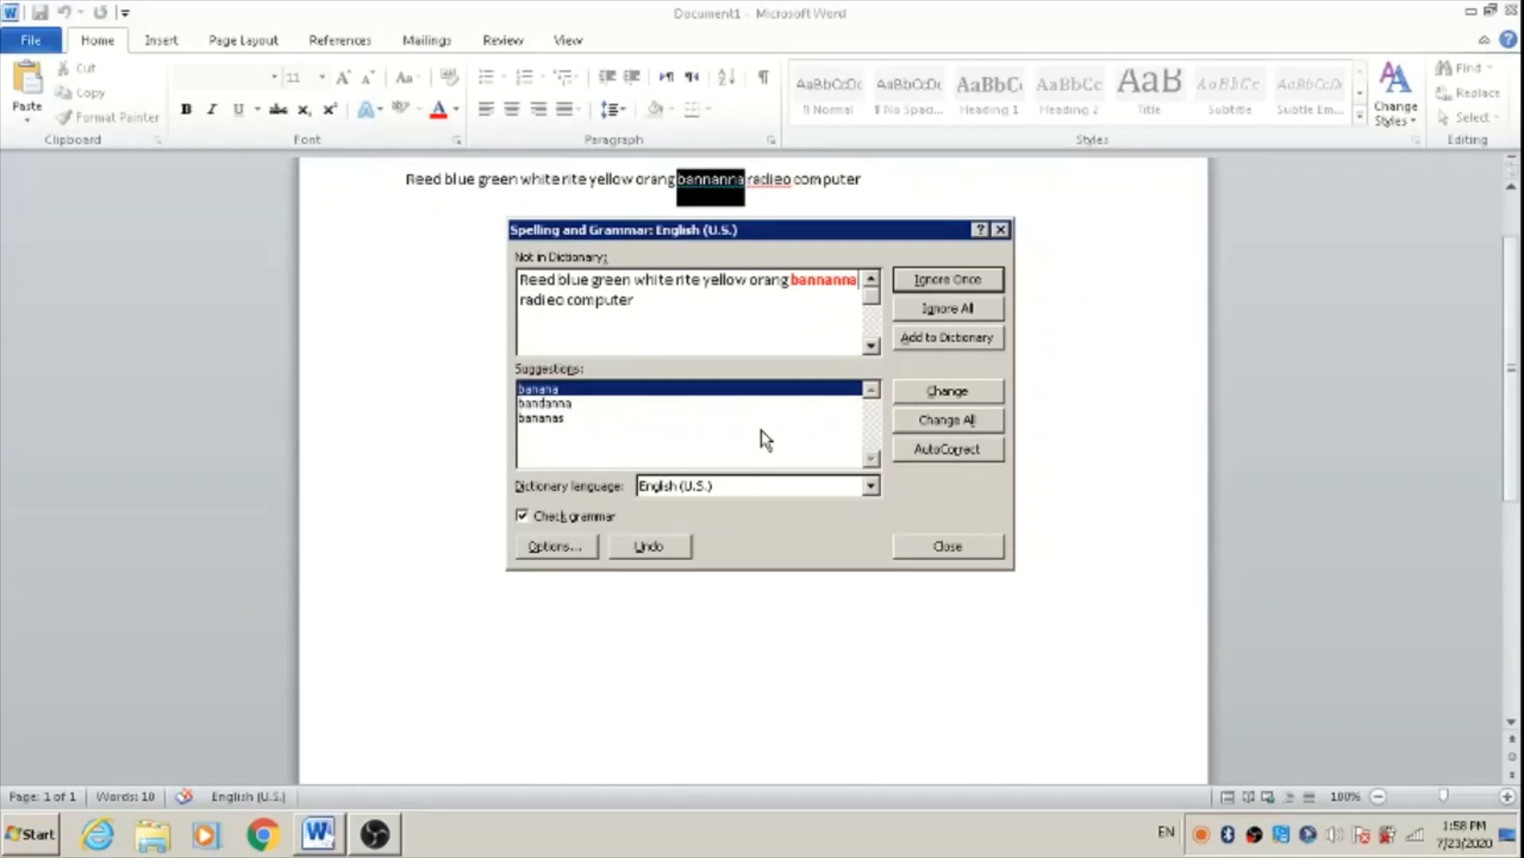
{"action": "key", "text": "alt+c"}
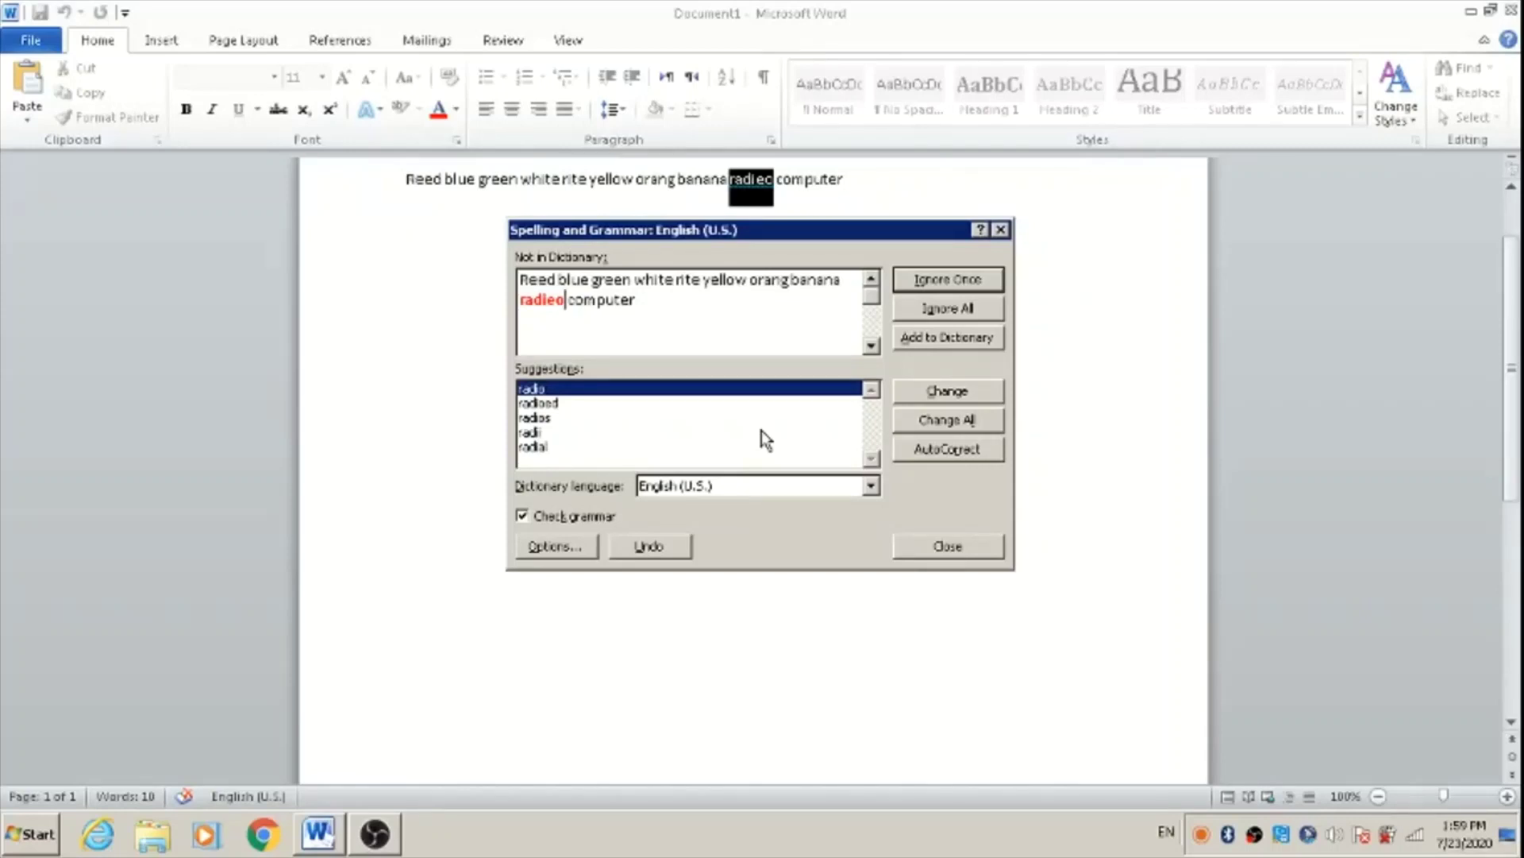
{"action": "key", "text": "alt+c"}
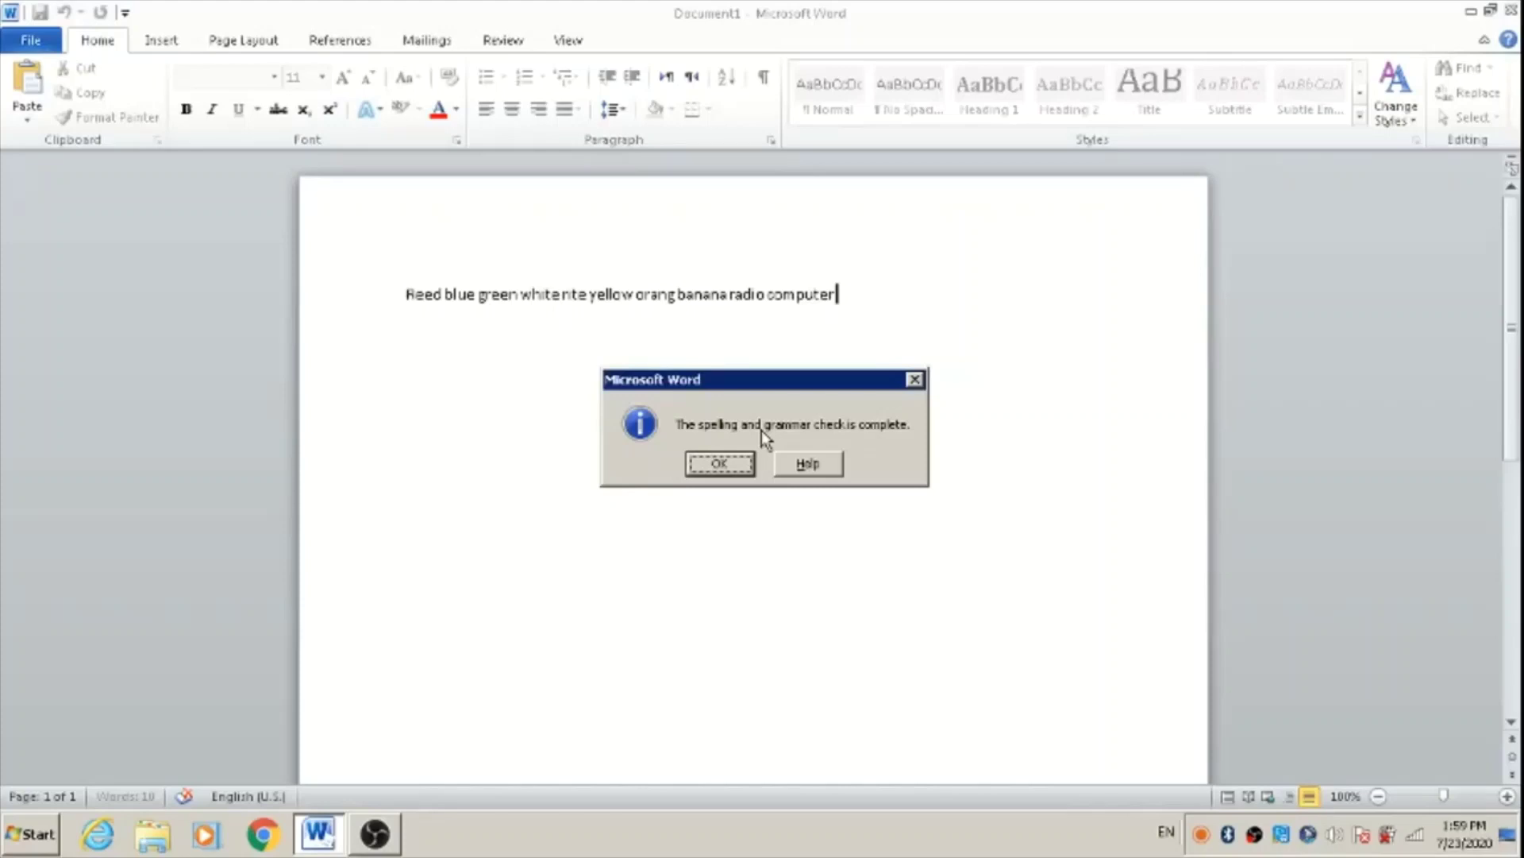
Close the check-complete message and move the insertion point past banana and radio to before computer
{"action": "key", "text": "Return"}
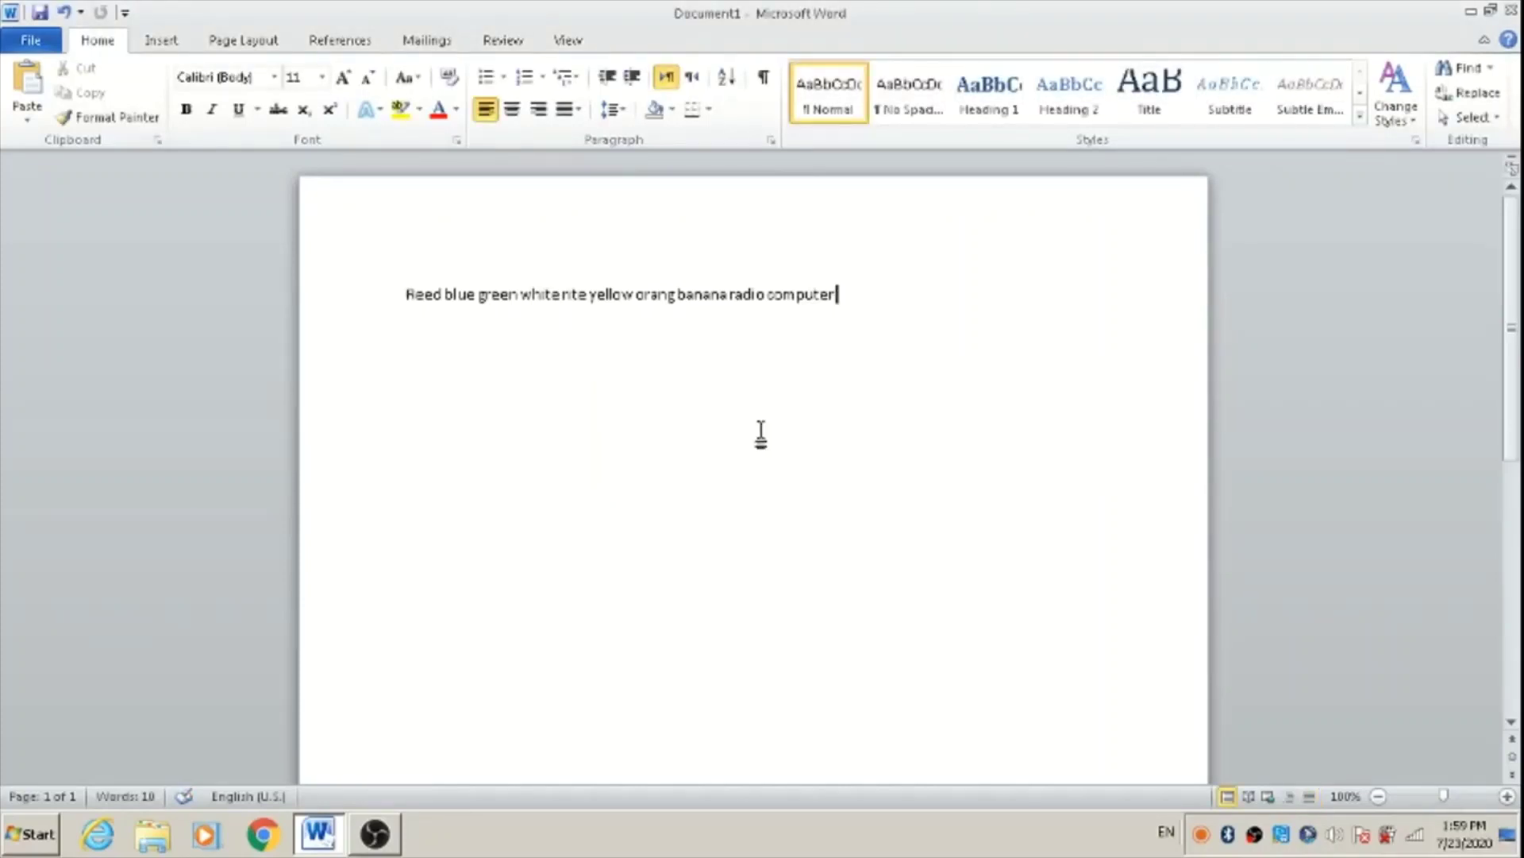
{"action": "key", "text": "ctrl+Left"}
{"action": "key", "text": "ctrl+Left"}
{"action": "key", "text": "ctrl+Left"}
{"action": "key", "text": "ctrl+Right"}
{"action": "key", "text": "Right"}
{"action": "key", "text": "Right"}
{"action": "key", "text": "Right"}
{"action": "key", "text": "ctrl+Right"}
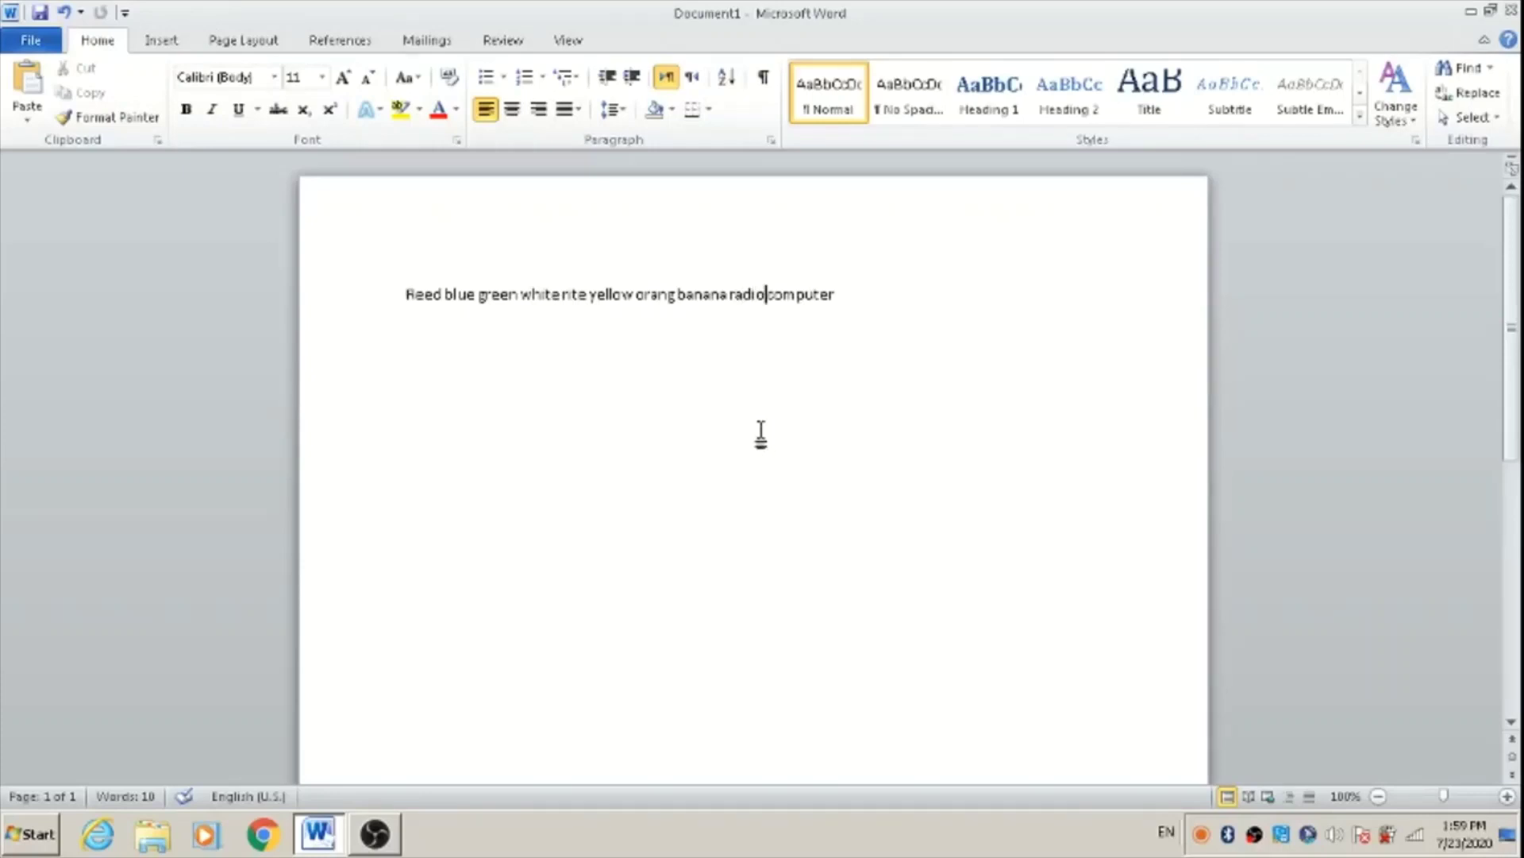